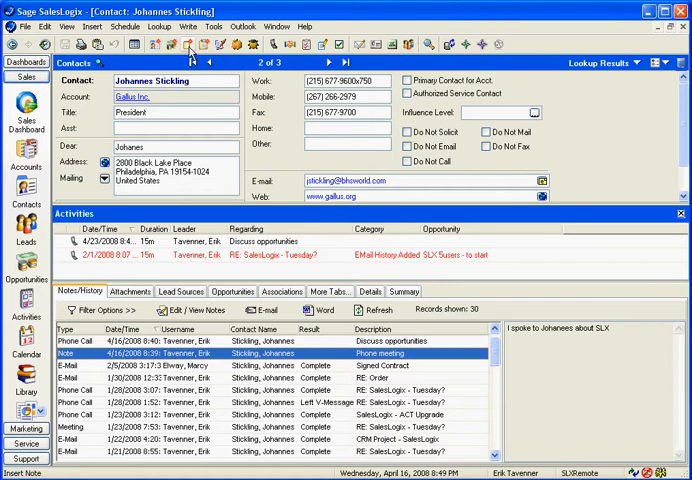
{"action": "left_click", "coordinate": [188, 45]}
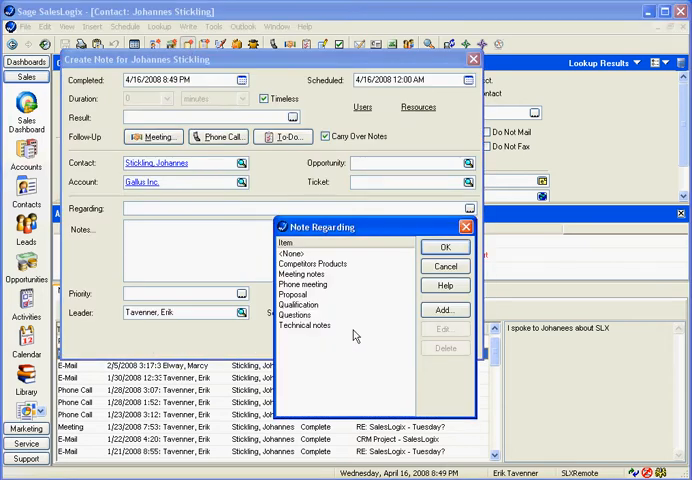
{"action": "left_click", "coordinate": [298, 305]}
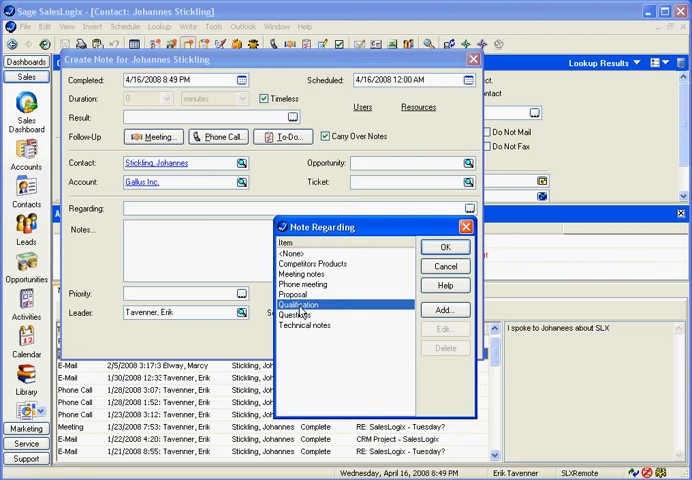
{"action": "left_click", "coordinate": [446, 248]}
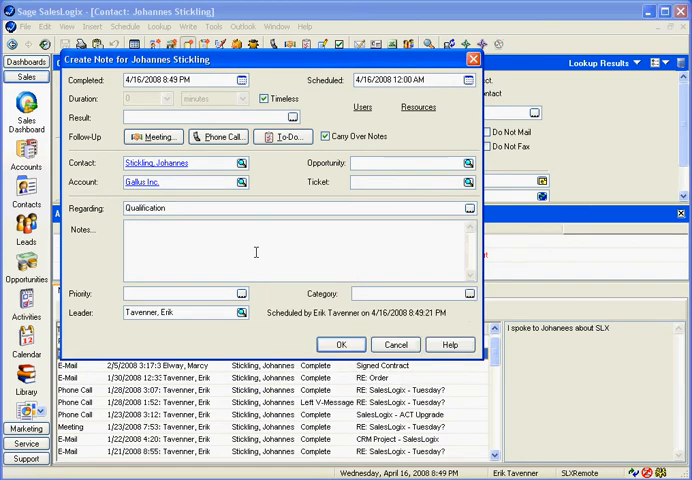
{"action": "type", "text": "We s"}
{"action": "type", "text": "poke about thir press"}
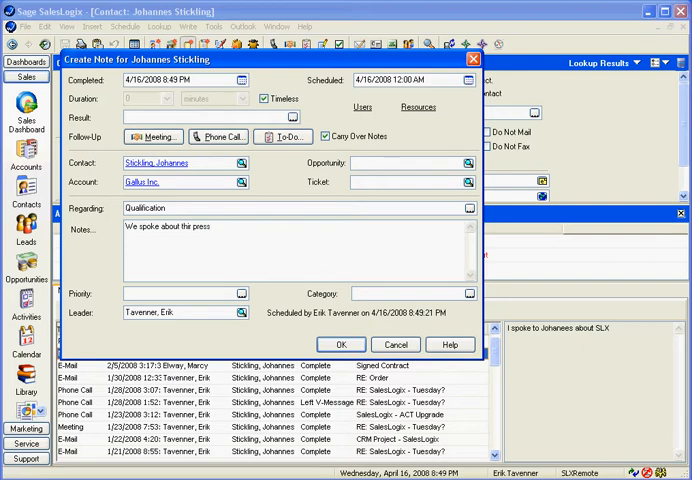
{"action": "left_click", "coordinate": [341, 344]}
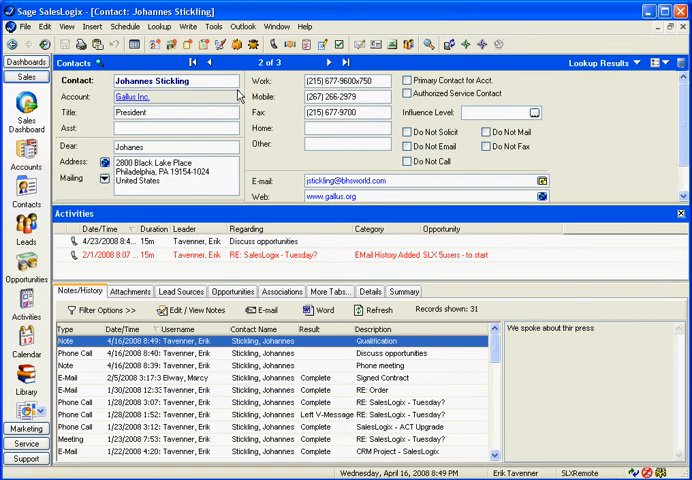
{"action": "left_click", "coordinate": [340, 44]}
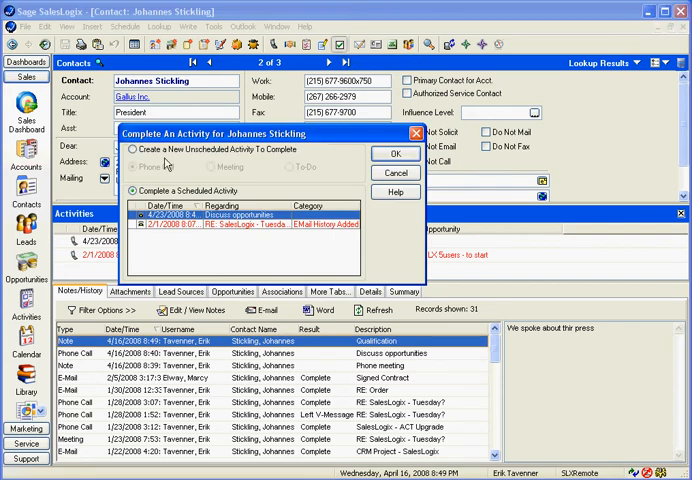
{"action": "left_click", "coordinate": [133, 150]}
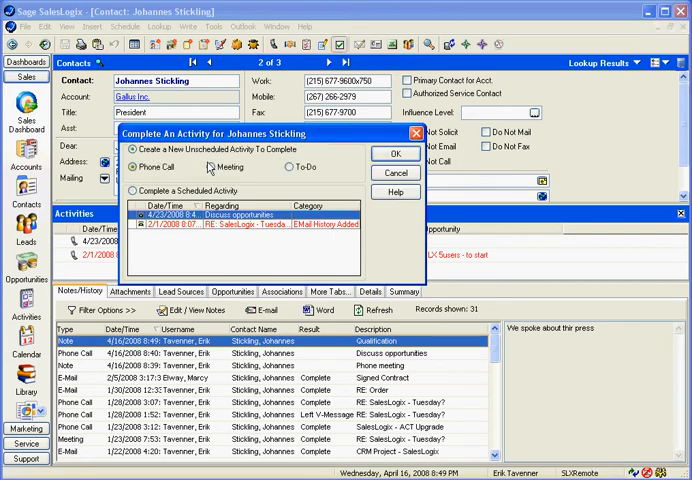
{"action": "left_click", "coordinate": [395, 156]}
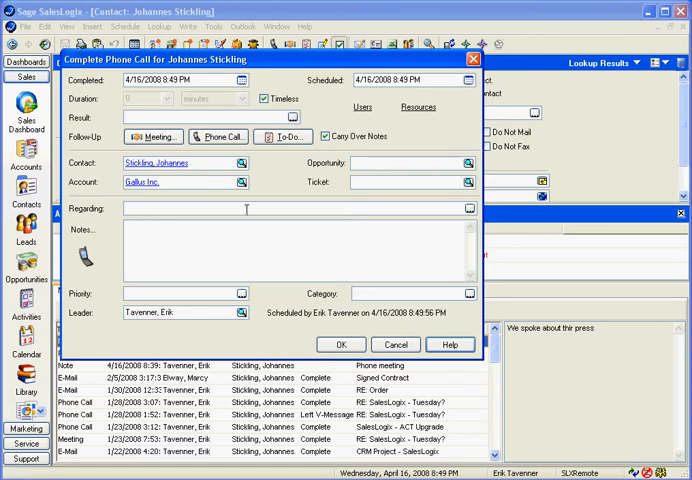
Set the call Regarding to 'Discuss opportunities' and note that SalesLogix was discussed.
{"action": "left_click", "coordinate": [470, 209]}
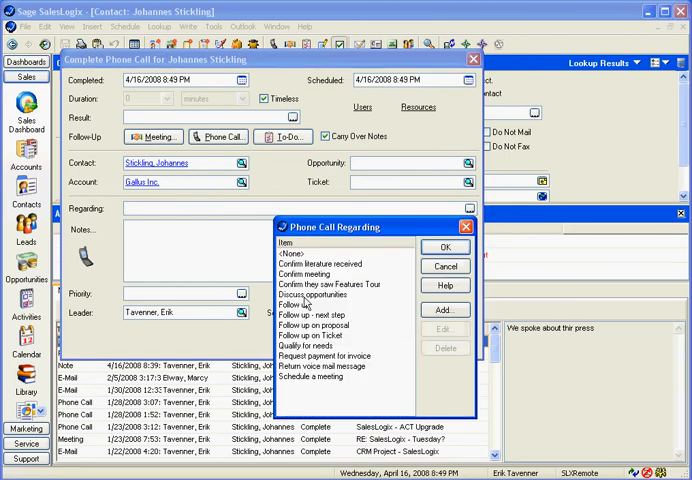
{"action": "left_click", "coordinate": [303, 295]}
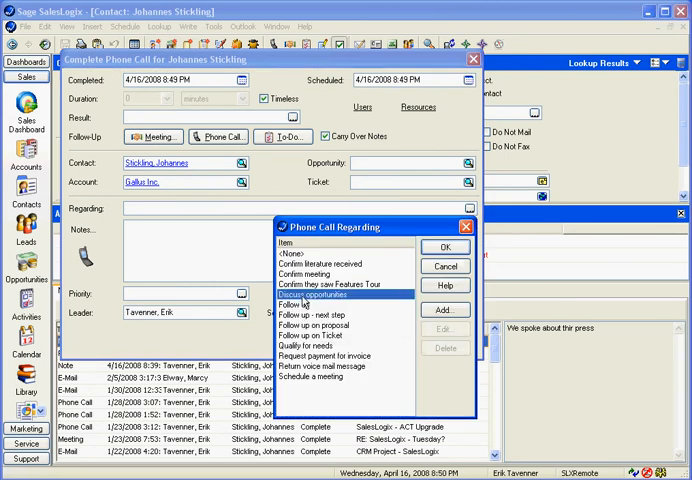
{"action": "double_click", "coordinate": [306, 296]}
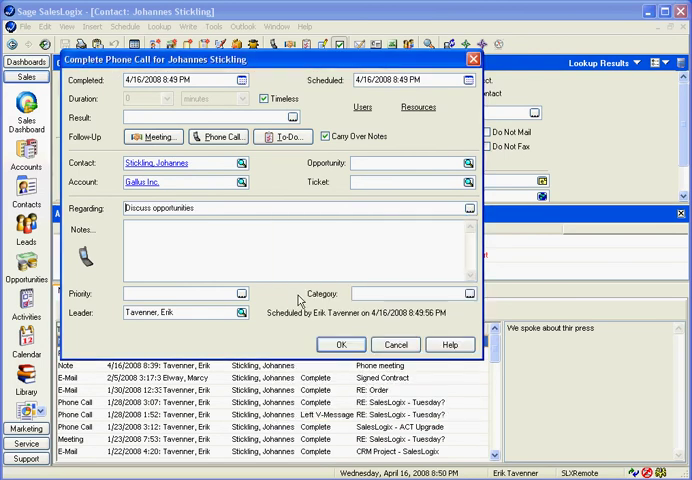
{"action": "left_click", "coordinate": [197, 237]}
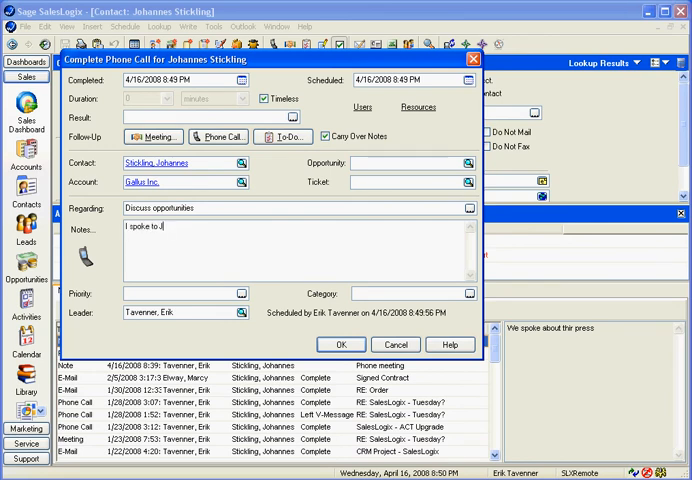
{"action": "type", "text": "hannes about SalesLogix"}
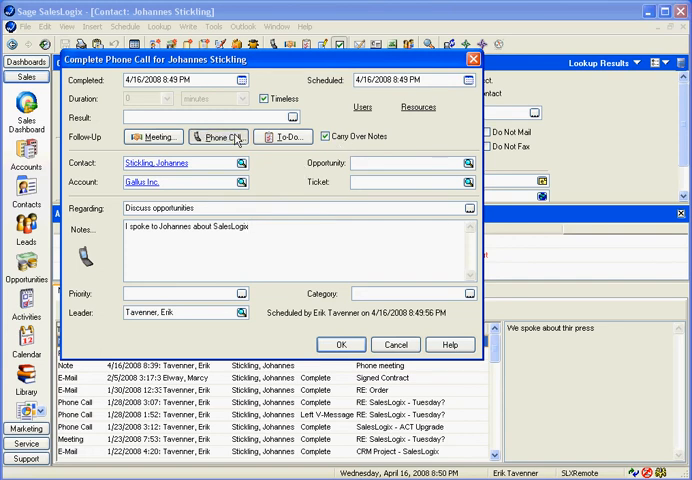
Schedule a follow-up phone call for 4/23/2008.
{"action": "left_click", "coordinate": [216, 137]}
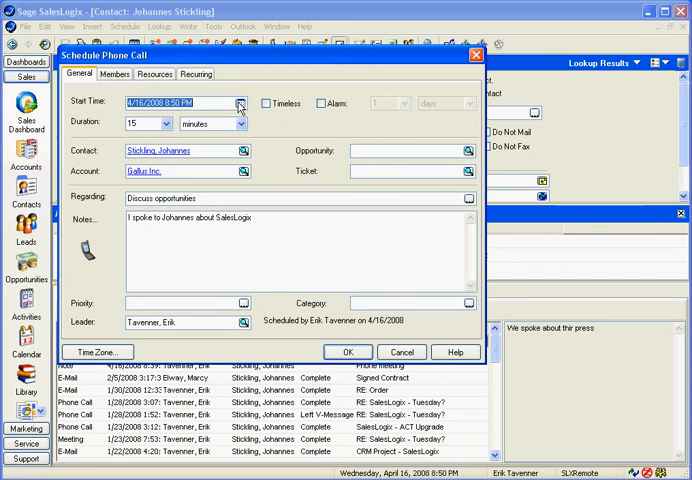
{"action": "left_click", "coordinate": [239, 103]}
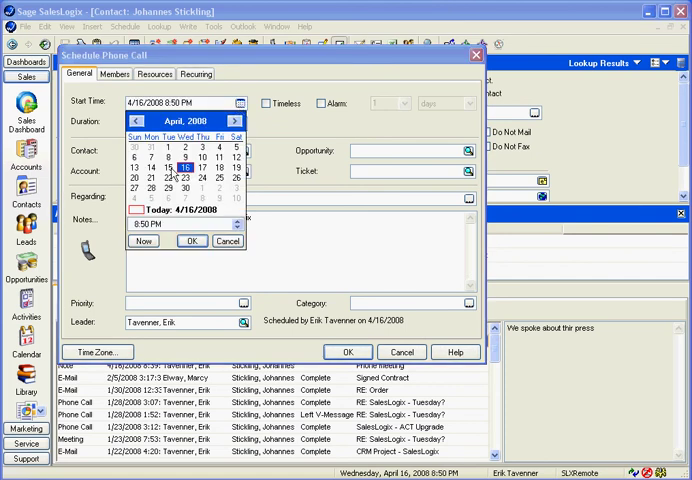
{"action": "left_click", "coordinate": [192, 241]}
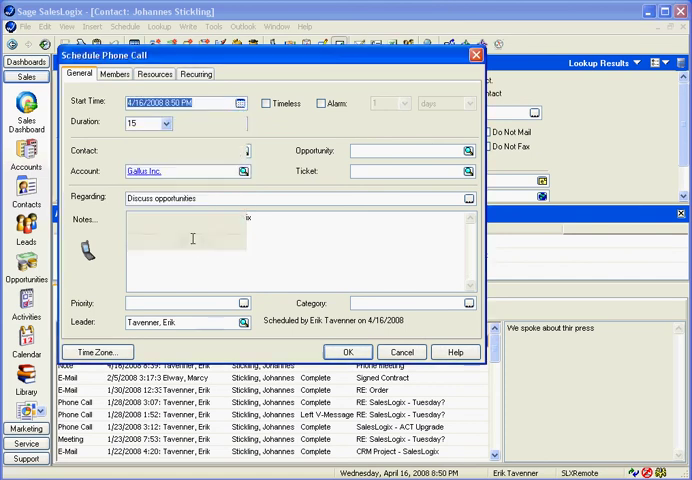
{"action": "left_click", "coordinate": [348, 352]}
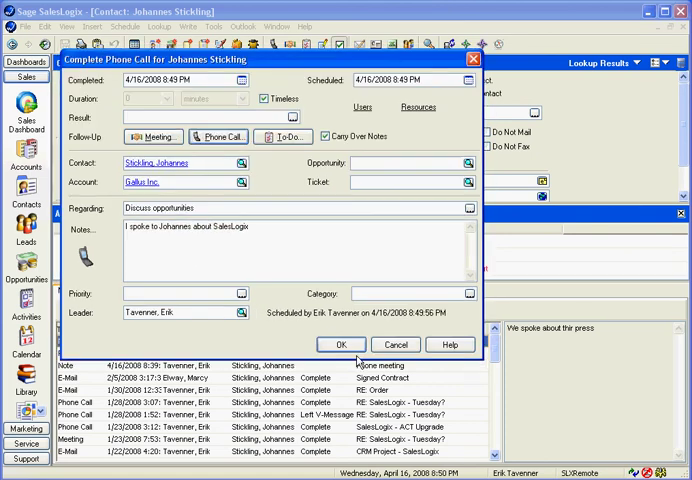
Set the call Result to Complete and save it to the contact's history.
{"action": "left_click", "coordinate": [292, 117]}
{"action": "left_click", "coordinate": [117, 172]}
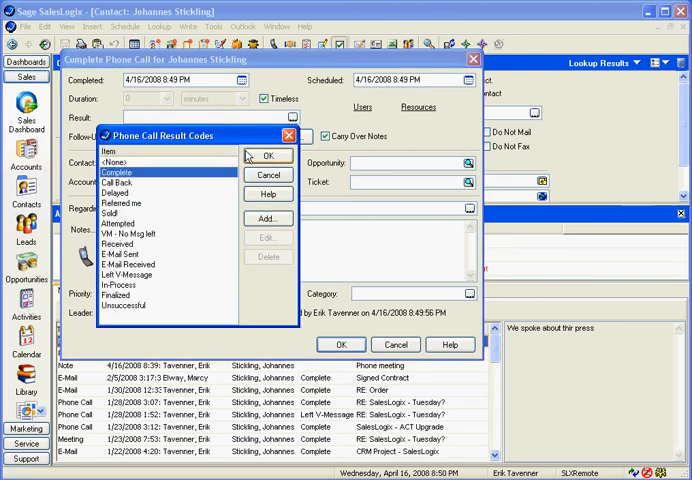
{"action": "left_click", "coordinate": [268, 156]}
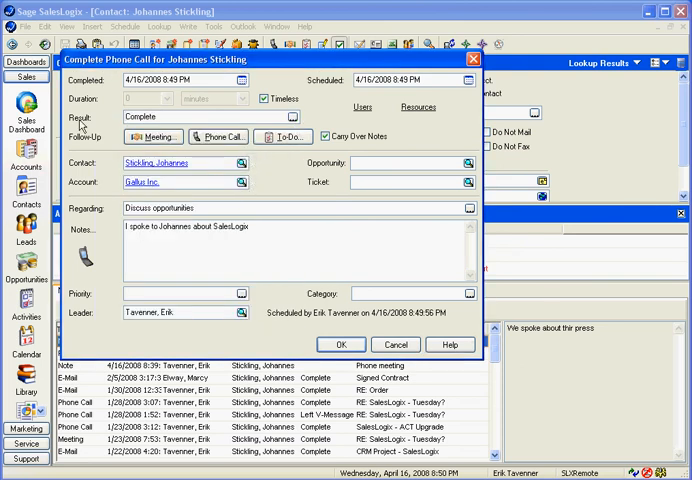
{"action": "left_click", "coordinate": [341, 345]}
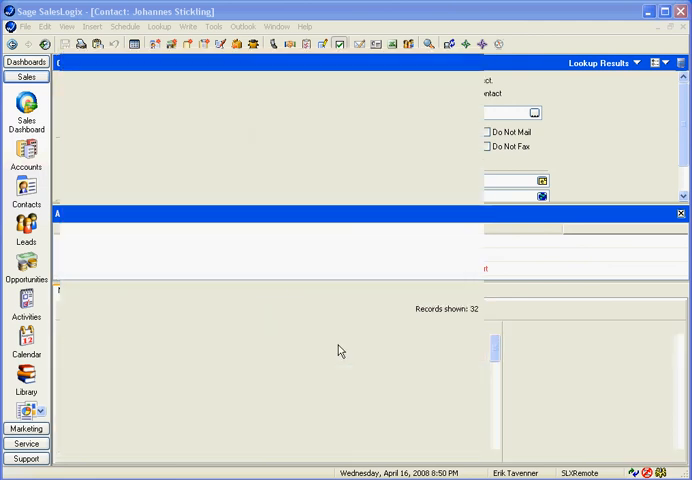